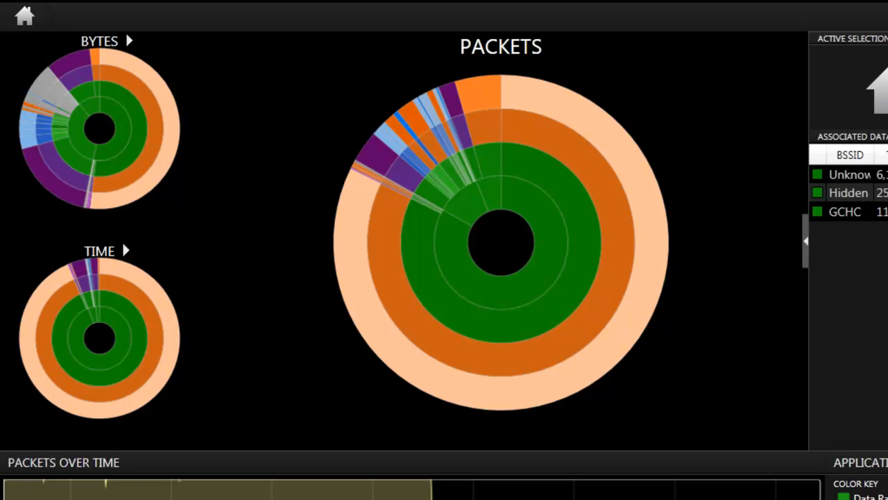
Drill into the Hidden BSSID's clients from the chart, then return to the all-BSSID overview.
{"action": "left_click", "coordinate": [502, 296]}
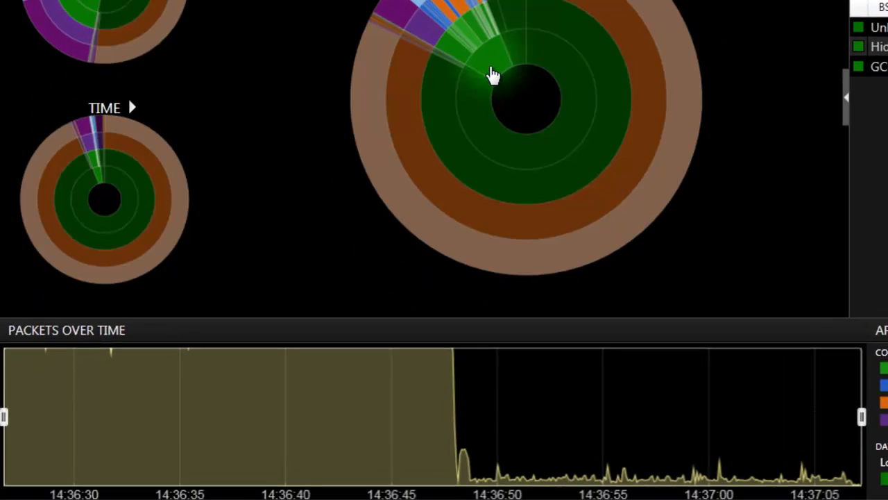
{"action": "left_click", "coordinate": [493, 73]}
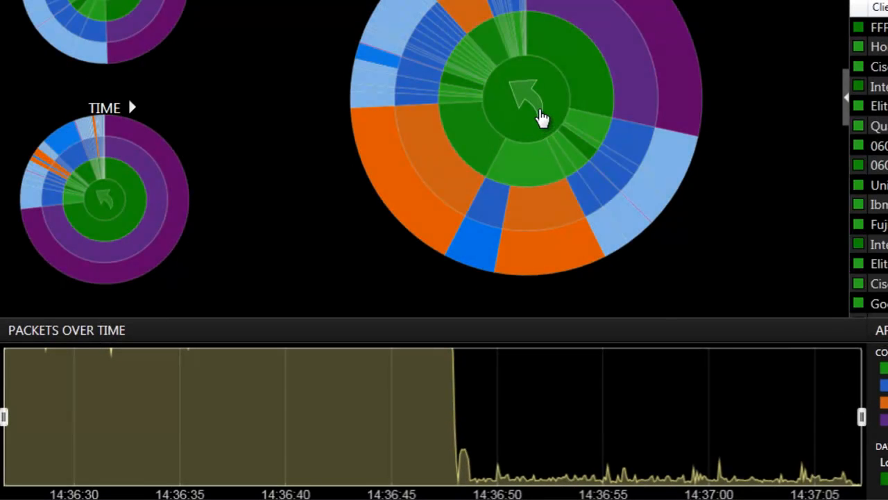
{"action": "left_click", "coordinate": [541, 114]}
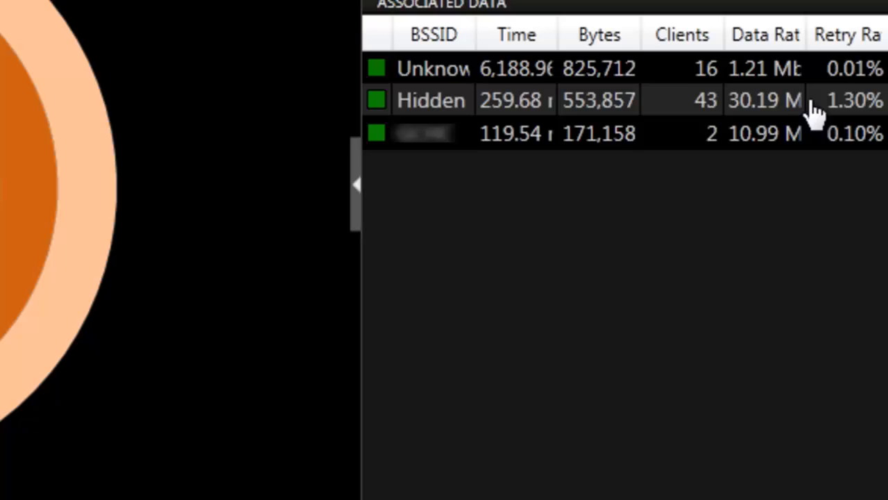
Drill from the Hidden BSSID into client HonHaiPr_E5:86:7E, then back up to the overview.
{"action": "left_click", "coordinate": [409, 104]}
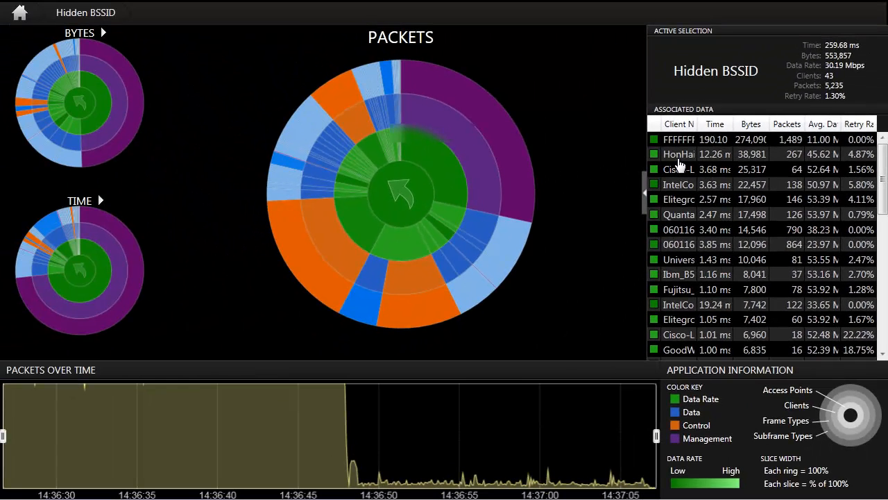
{"action": "double_click", "coordinate": [678, 154]}
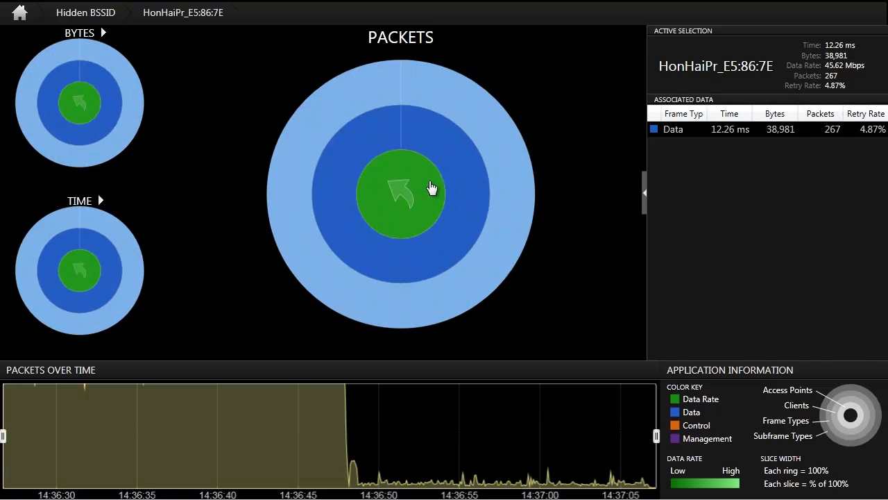
{"action": "left_click", "coordinate": [408, 201]}
{"action": "left_click", "coordinate": [401, 194]}
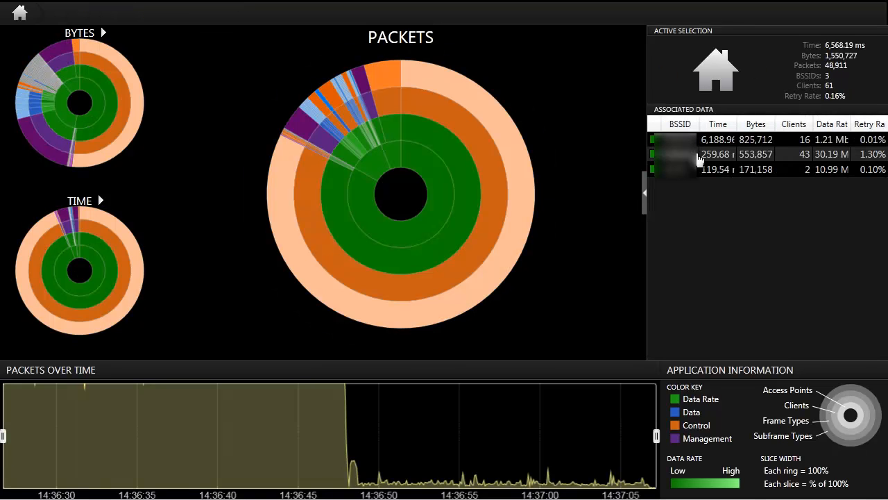
Sort the BSSIDs by clients, bytes (both orders) and retry rate, then drill into the Hidden BSSID.
{"action": "left_click", "coordinate": [793, 124]}
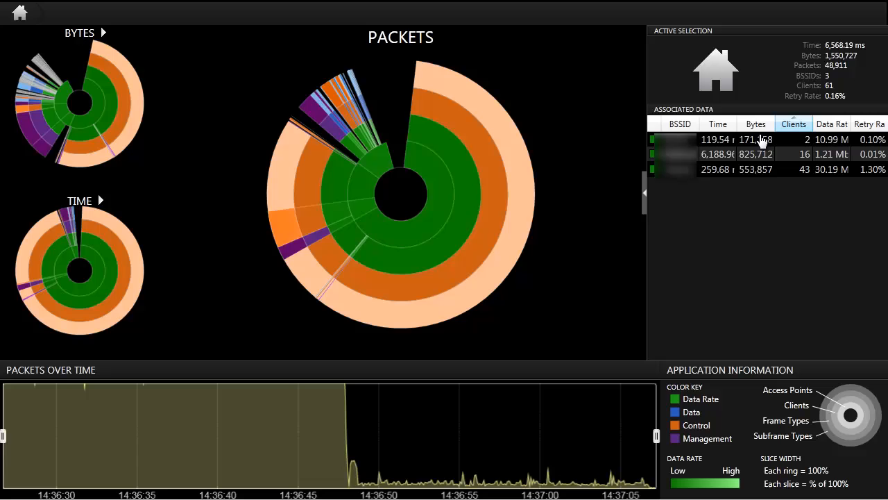
{"action": "left_click", "coordinate": [758, 129]}
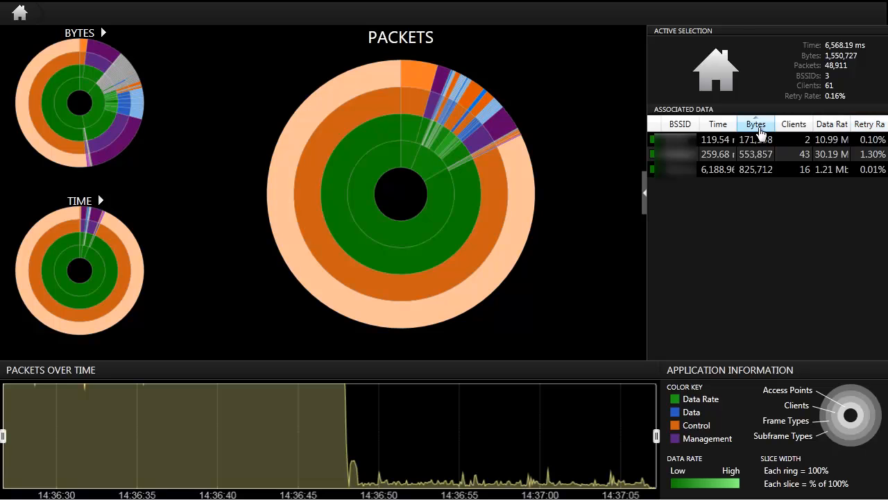
{"action": "left_click", "coordinate": [756, 125]}
{"action": "left_click", "coordinate": [872, 127]}
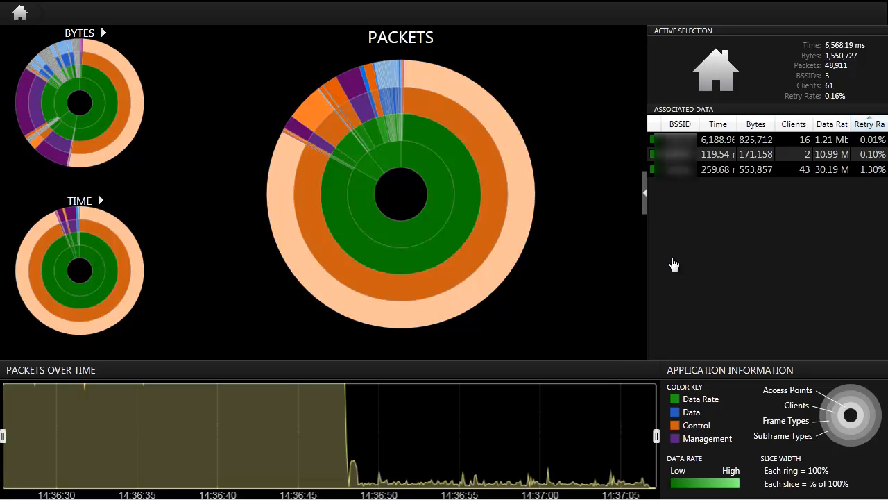
{"action": "left_click", "coordinate": [458, 246]}
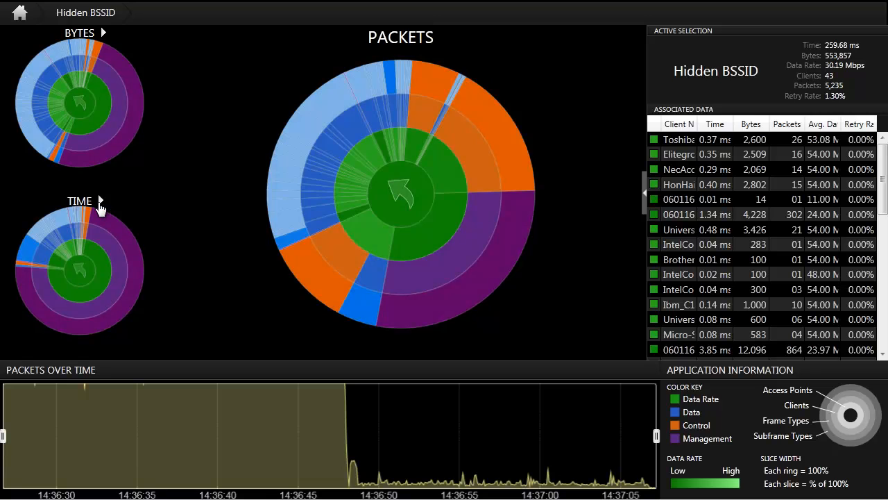
Swap time into the main chart and go back up to the all-BSSID overview.
{"action": "left_click", "coordinate": [100, 200]}
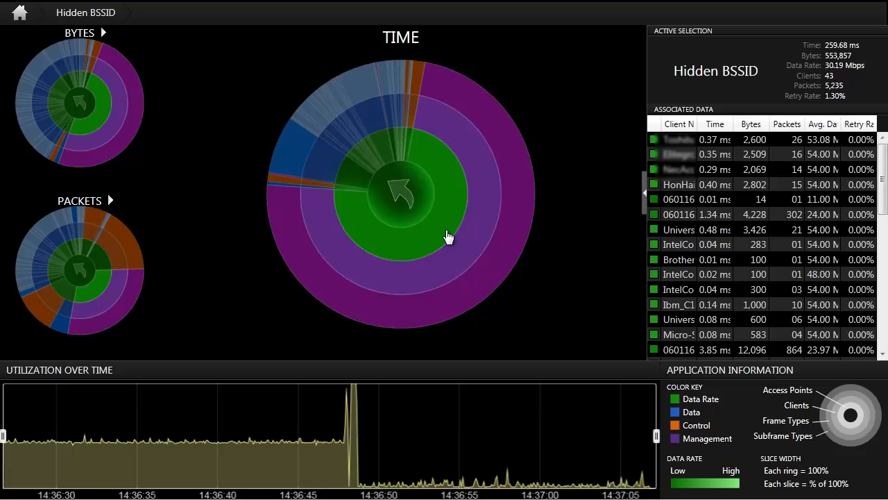
{"action": "left_click", "coordinate": [410, 214]}
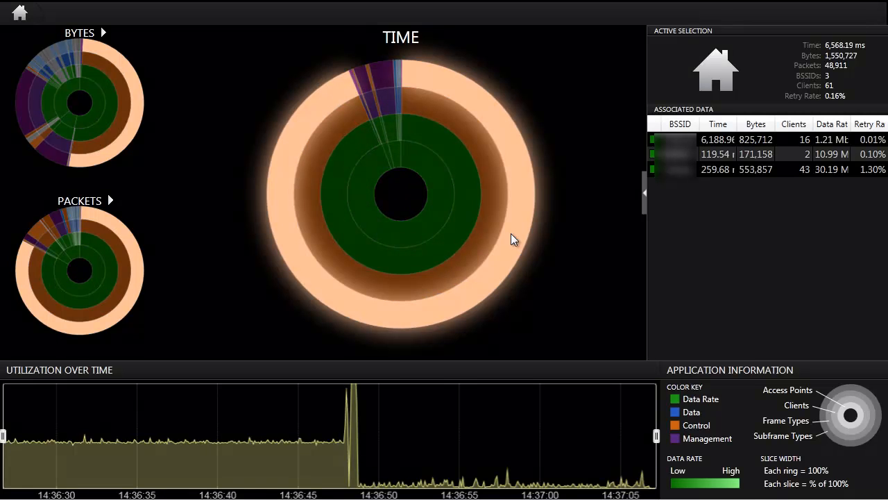
Swap bytes into the main chart and drill into the Unknown BSSID's client 060116E5867E.
{"action": "key", "text": "Tab"}
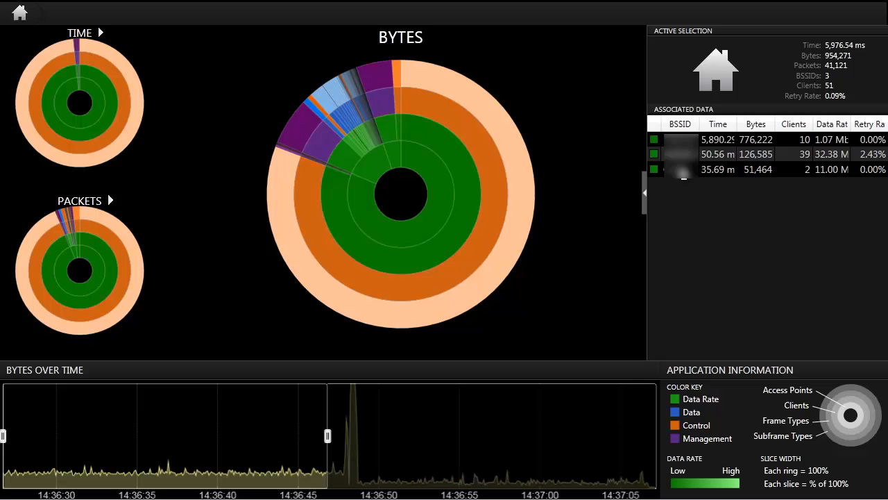
{"action": "left_click", "coordinate": [462, 223]}
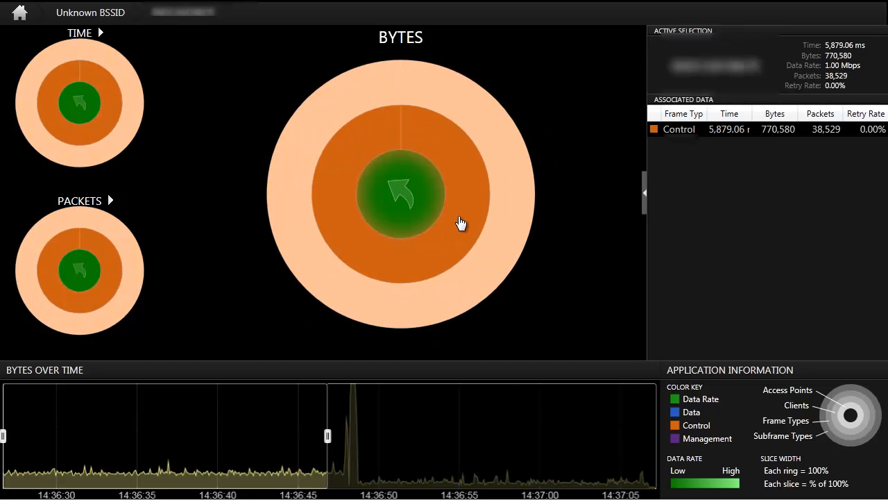